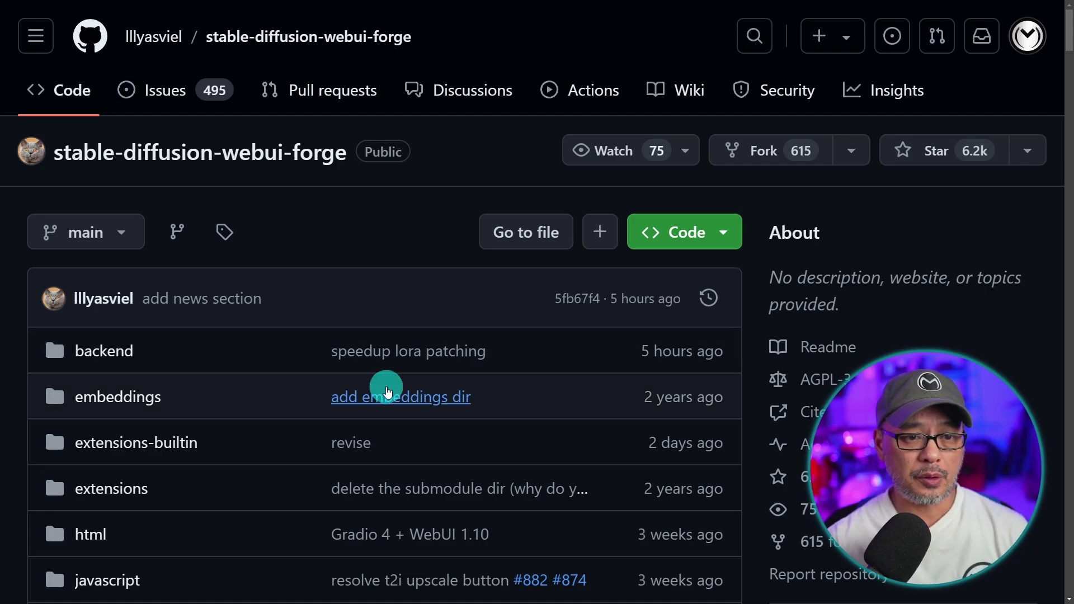
- Scroll the README to Installing Forge, showing the one-click CUDA 12.1 + Pytorch 2.3.1 package
{"action": "scroll", "coordinate": [384, 254], "scroll_direction": "down", "scroll_amount": 5}
{"action": "scroll", "coordinate": [384, 388], "scroll_direction": "down", "scroll_amount": 20}
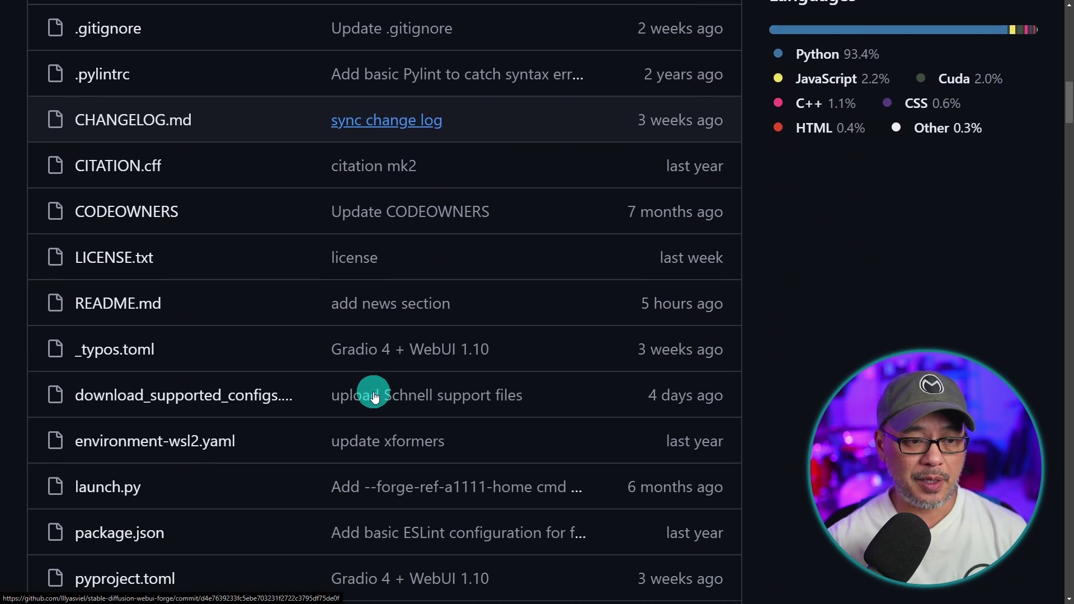
{"action": "scroll", "coordinate": [404, 380], "scroll_direction": "down", "scroll_amount": 7}
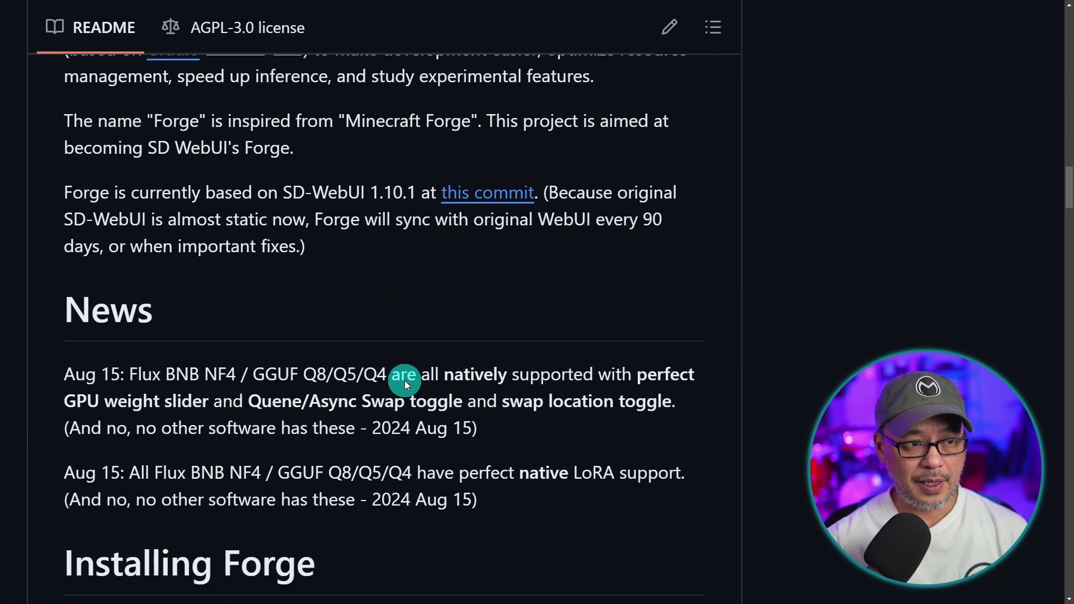
{"action": "scroll", "coordinate": [414, 374], "scroll_direction": "down", "scroll_amount": 3}
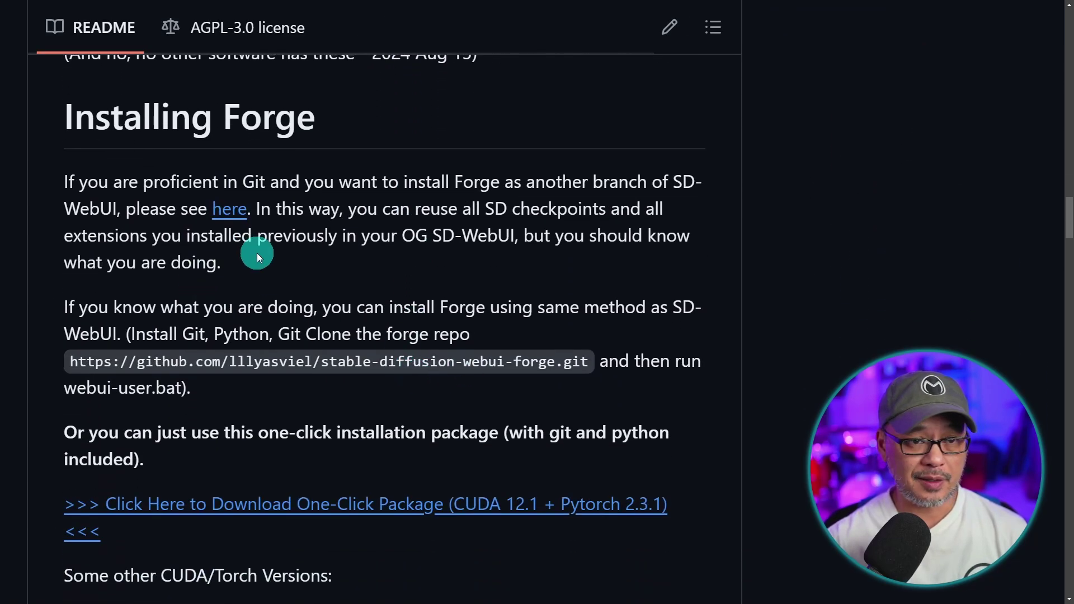
{"action": "scroll", "coordinate": [314, 283], "scroll_direction": "down", "scroll_amount": 1}
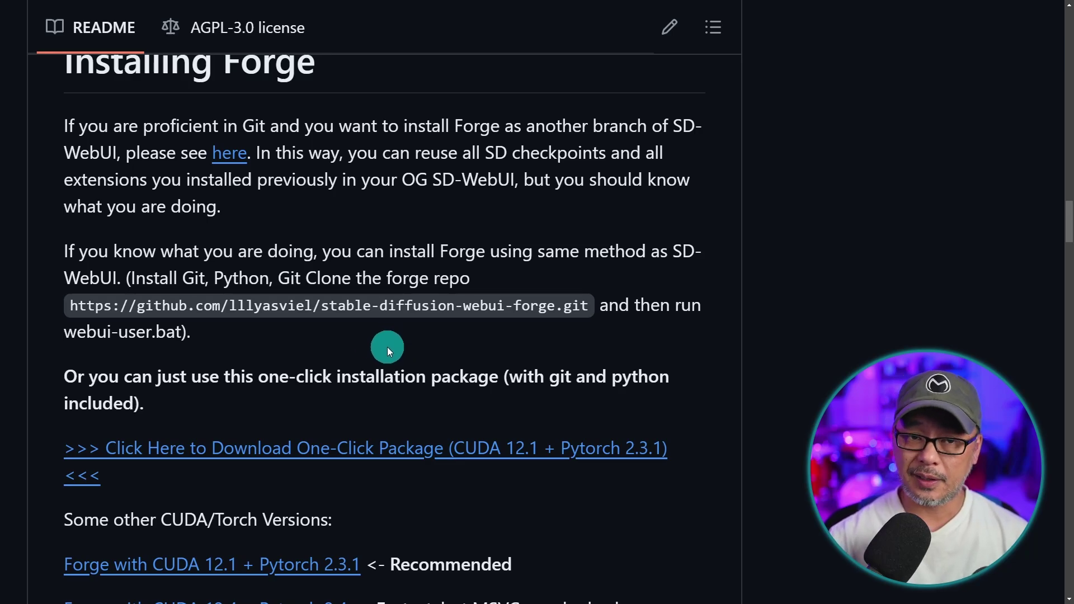
{"action": "scroll", "coordinate": [404, 340], "scroll_direction": "down", "scroll_amount": 3}
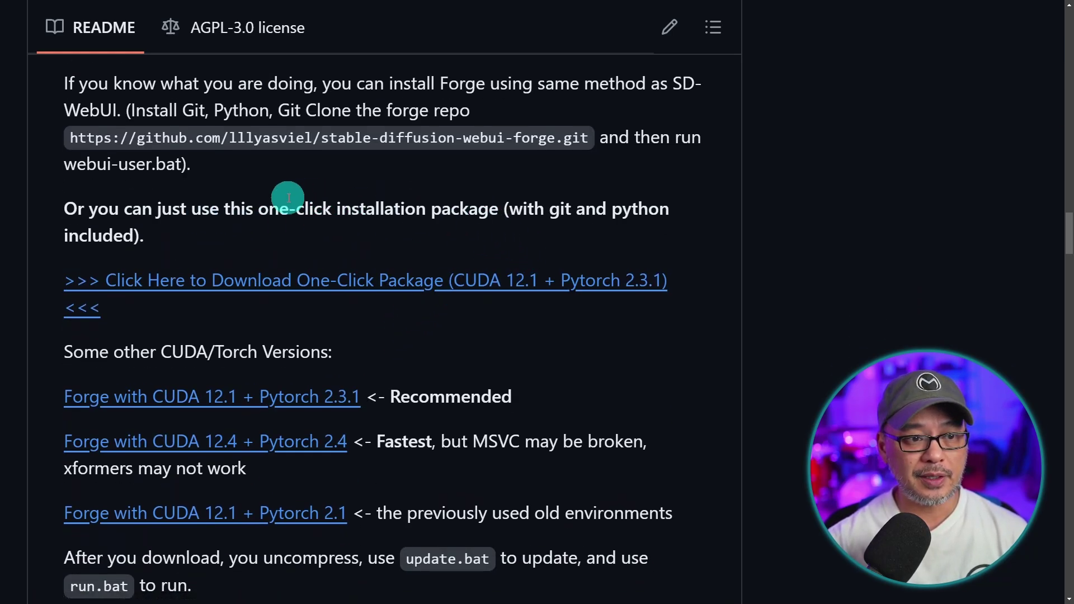
- Save the one-click Forge package link to disk and highlight that git and python are included
{"action": "right_click", "coordinate": [387, 278]}
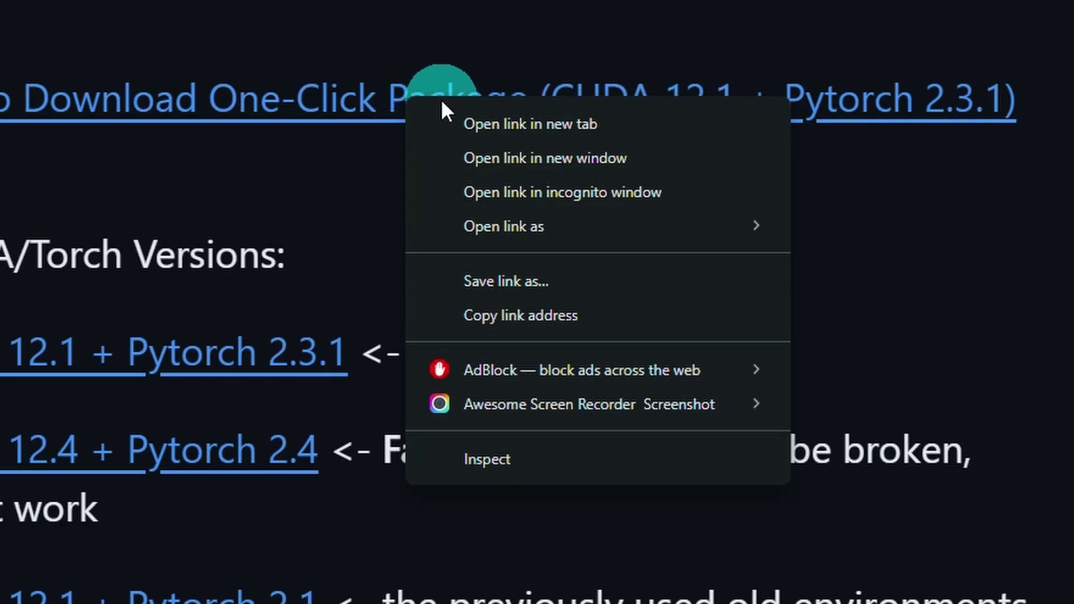
{"action": "left_click", "coordinate": [556, 281]}
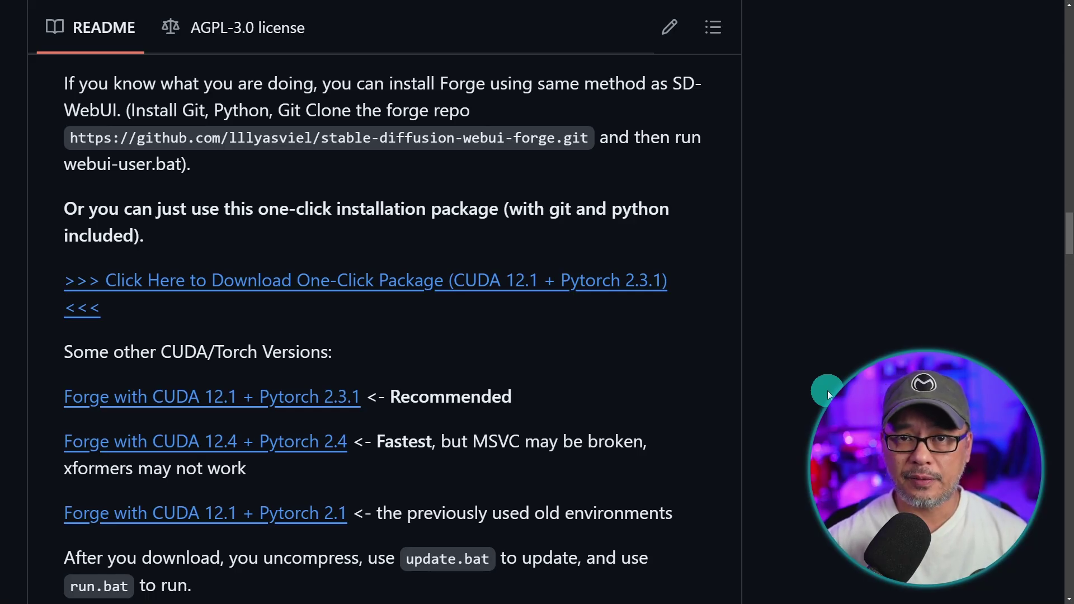
{"action": "left_click_drag", "start_coordinate": [508, 208], "coordinate": [531, 239]}
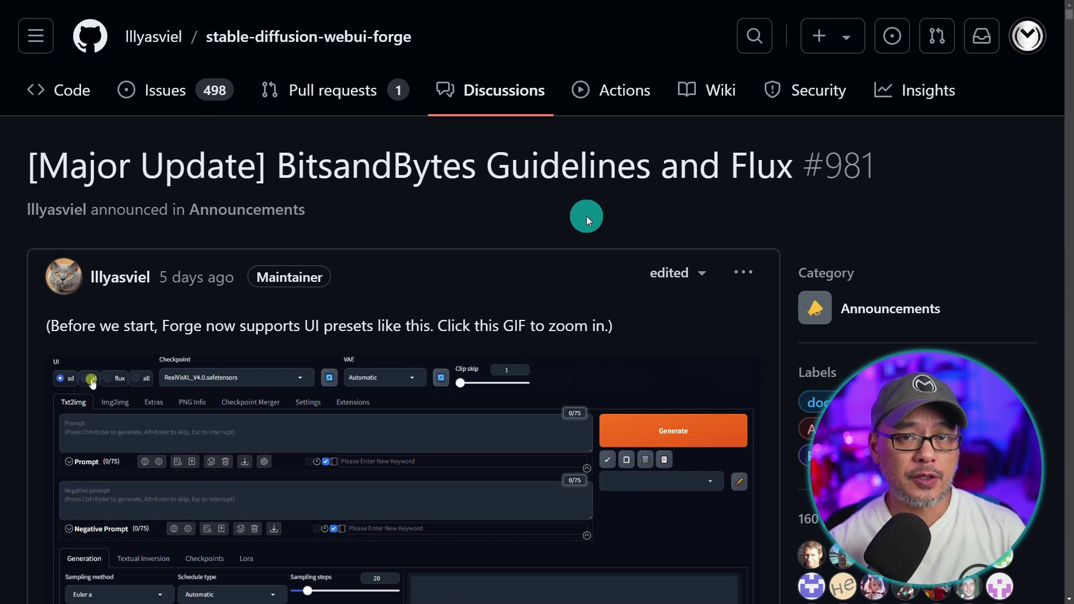
- Select the discussion title, scroll to Flux Checkpoints, and zoom the browser in to about 125%
{"action": "triple_click", "coordinate": [522, 129]}
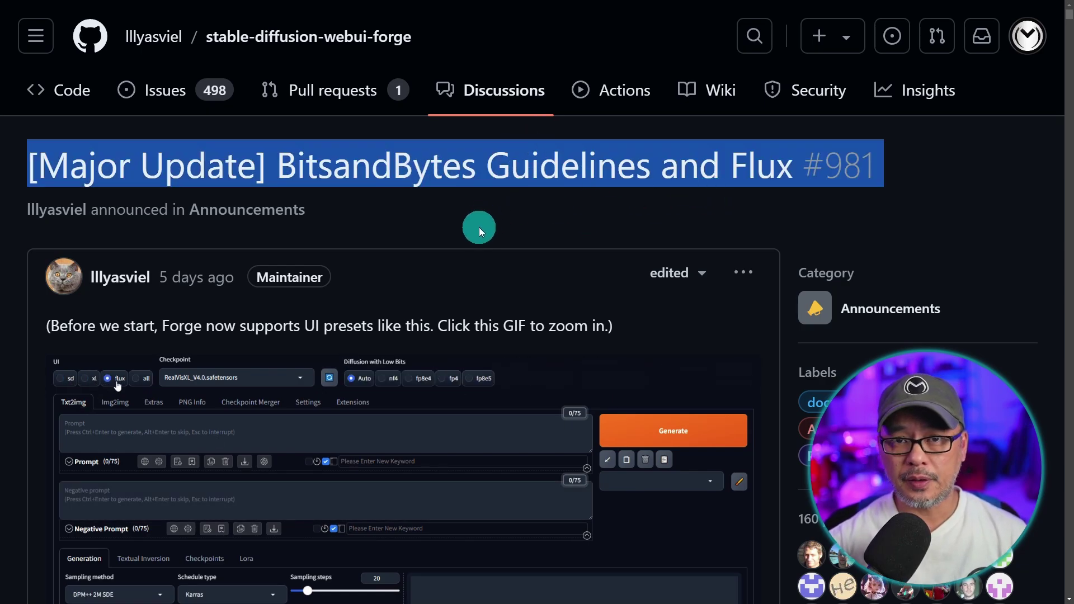
{"action": "scroll", "coordinate": [478, 229], "scroll_direction": "down", "scroll_amount": 10}
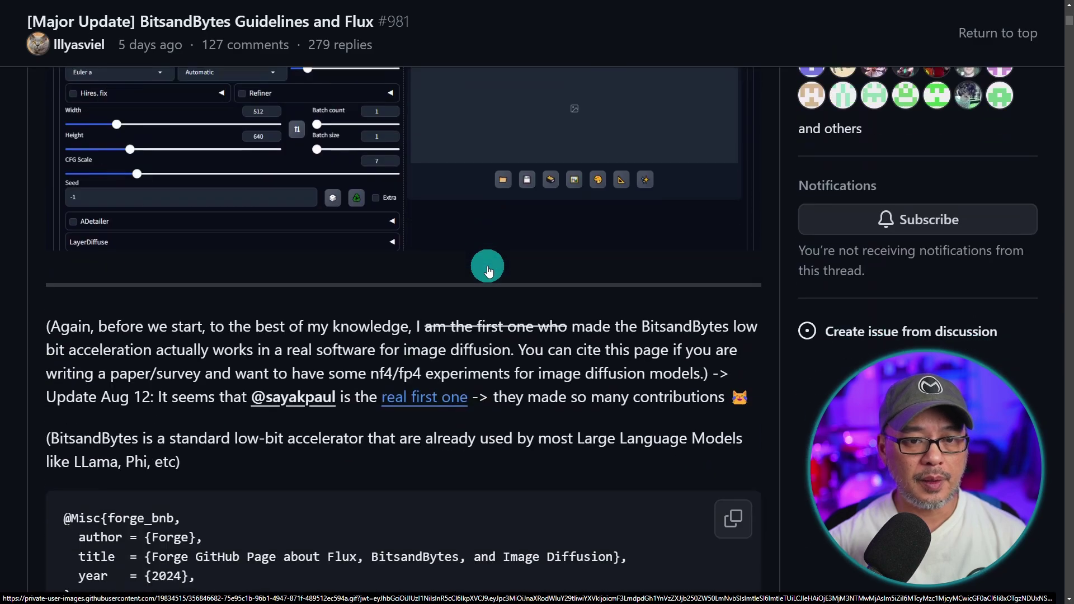
{"action": "scroll", "coordinate": [487, 267], "scroll_direction": "down", "scroll_amount": 5}
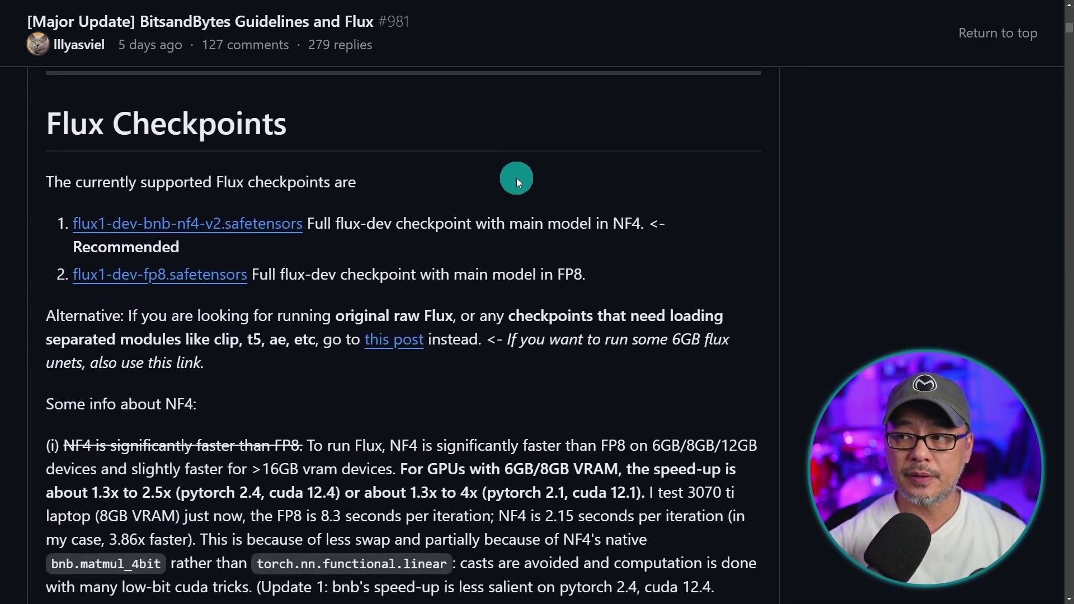
{"action": "key", "text": "ctrl+plus"}
{"action": "key", "text": "ctrl+plus"}
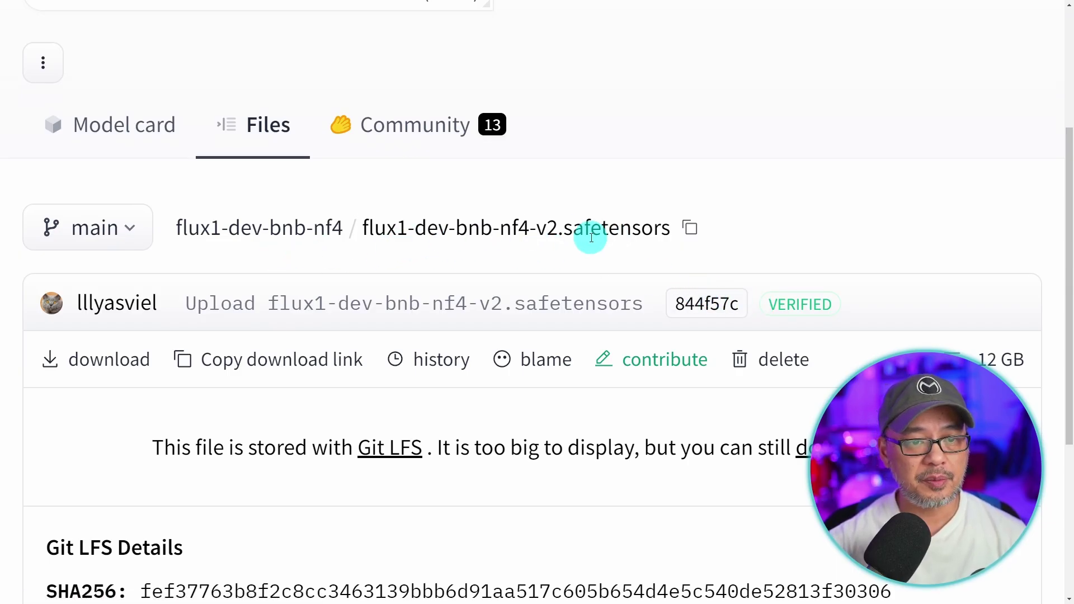
- Download the 17.2 GB flux1-dev-fp8.safetensors checkpoint from its Hugging Face file page
{"action": "scroll", "coordinate": [543, 311], "scroll_direction": "down", "scroll_amount": 5}
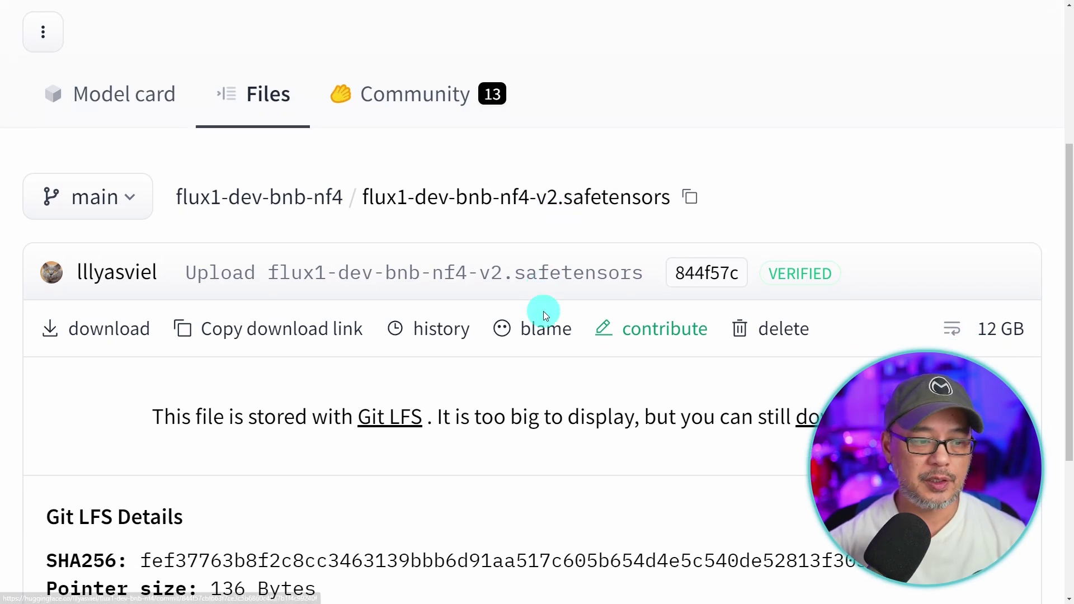
{"action": "scroll", "coordinate": [513, 312], "scroll_direction": "up", "scroll_amount": 2}
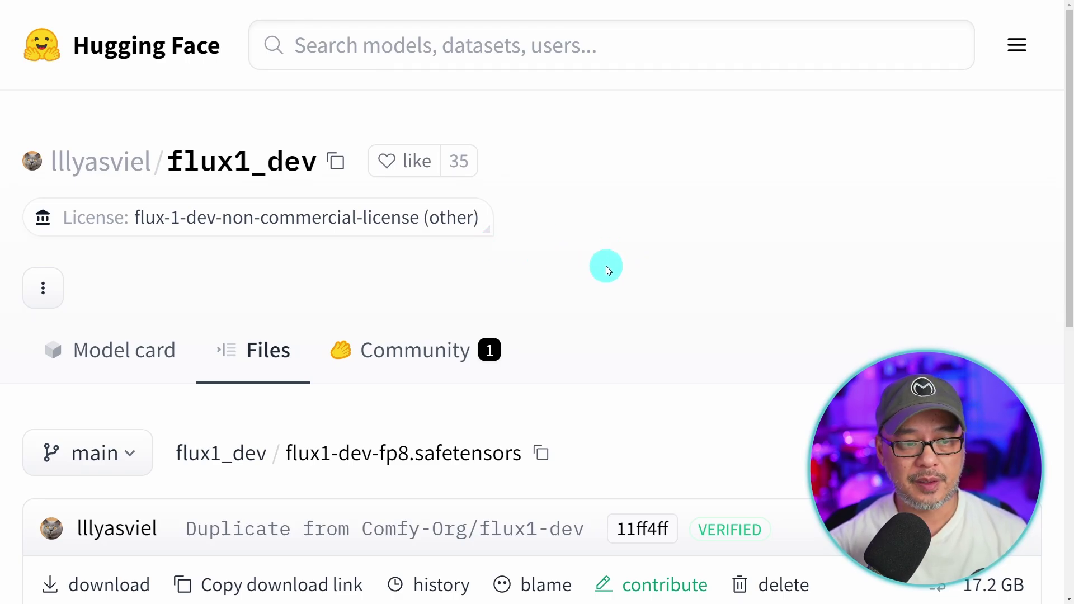
{"action": "scroll", "coordinate": [605, 267], "scroll_direction": "down", "scroll_amount": 7}
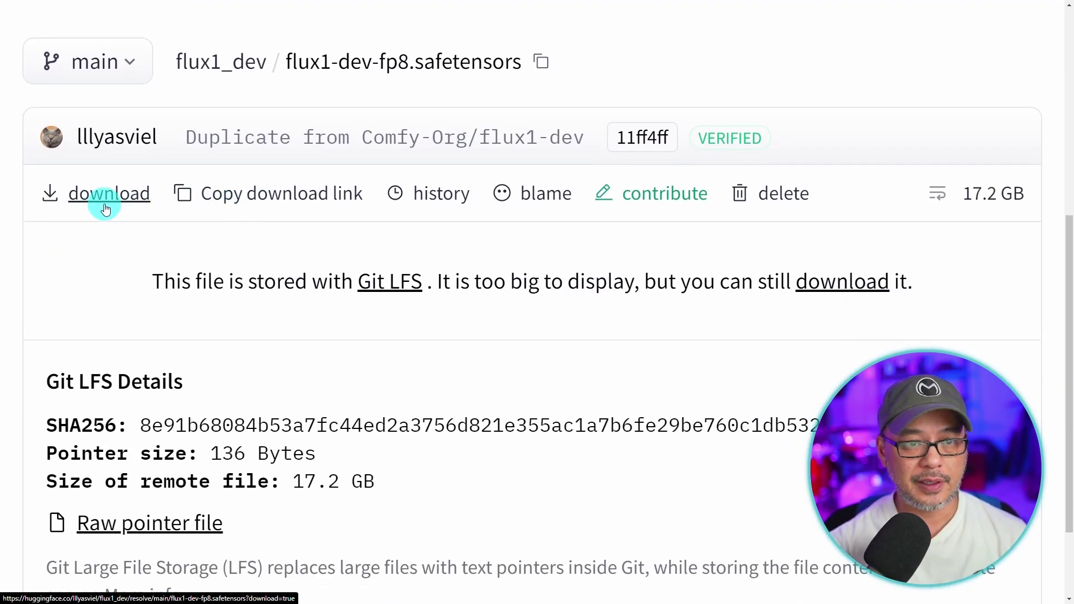
{"action": "left_click", "coordinate": [106, 208]}
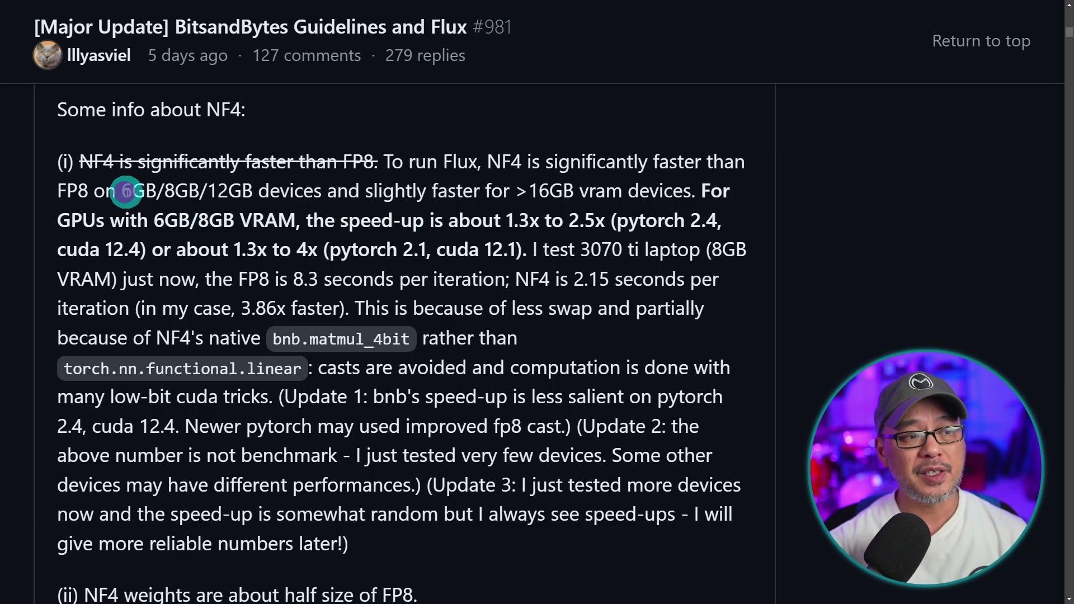
- Highlight the 6GB/8GB/12GB device sizes, NF4 being half FP8's size, and the RTX 3XXX/4XXX series
{"action": "left_click_drag", "start_coordinate": [124, 191], "coordinate": [259, 200]}
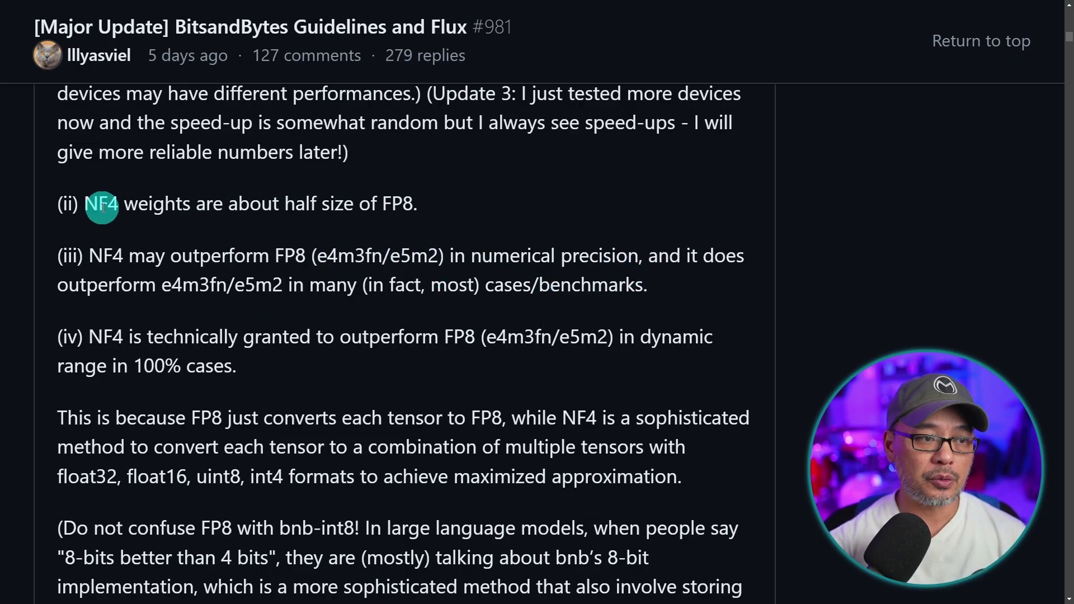
{"action": "left_click_drag", "start_coordinate": [84, 204], "coordinate": [539, 217]}
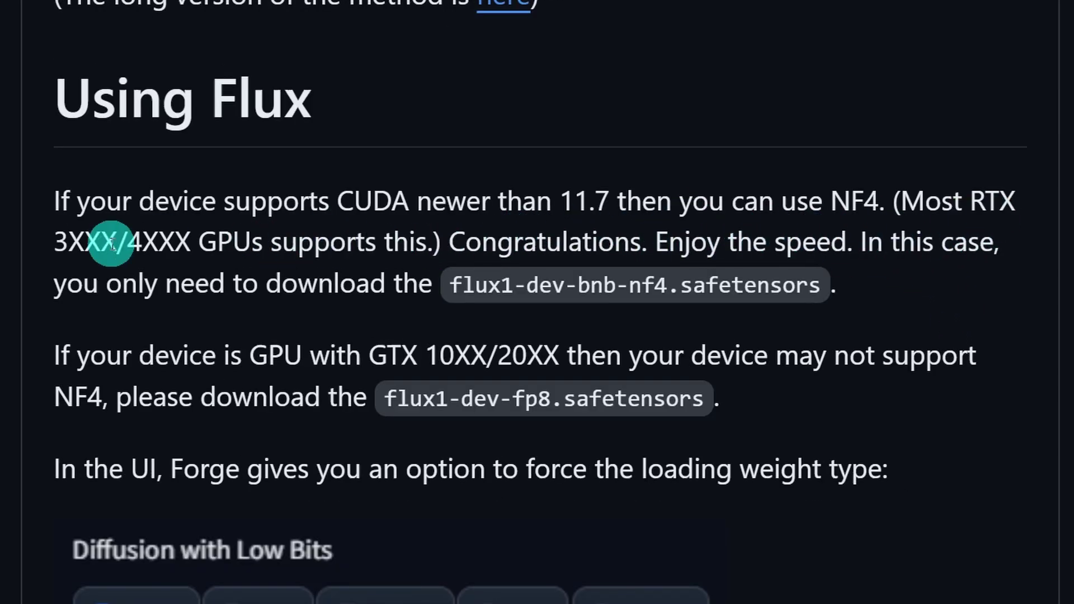
{"action": "left_click_drag", "start_coordinate": [53, 242], "coordinate": [199, 242]}
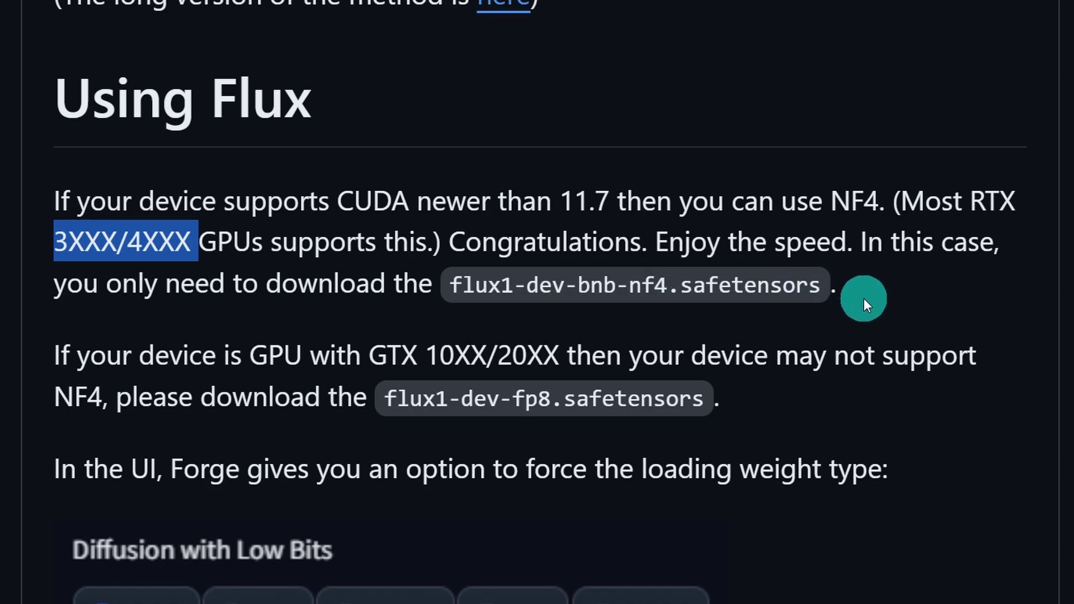
{"action": "scroll", "coordinate": [863, 297], "scroll_direction": "down", "scroll_amount": 3}
{"action": "left_click_drag", "start_coordinate": [426, 199], "coordinate": [566, 199]}
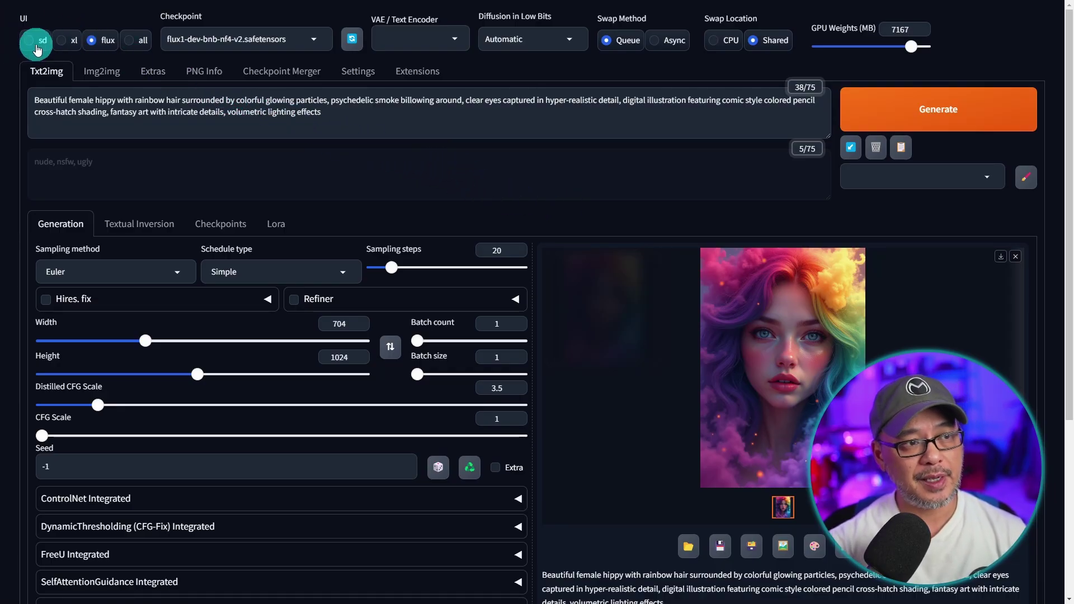
{"action": "key", "text": "ctrl+plus"}
{"action": "key", "text": "ctrl+plus"}
{"action": "key", "text": "ctrl+plus"}
{"action": "key", "text": "ctrl+plus"}
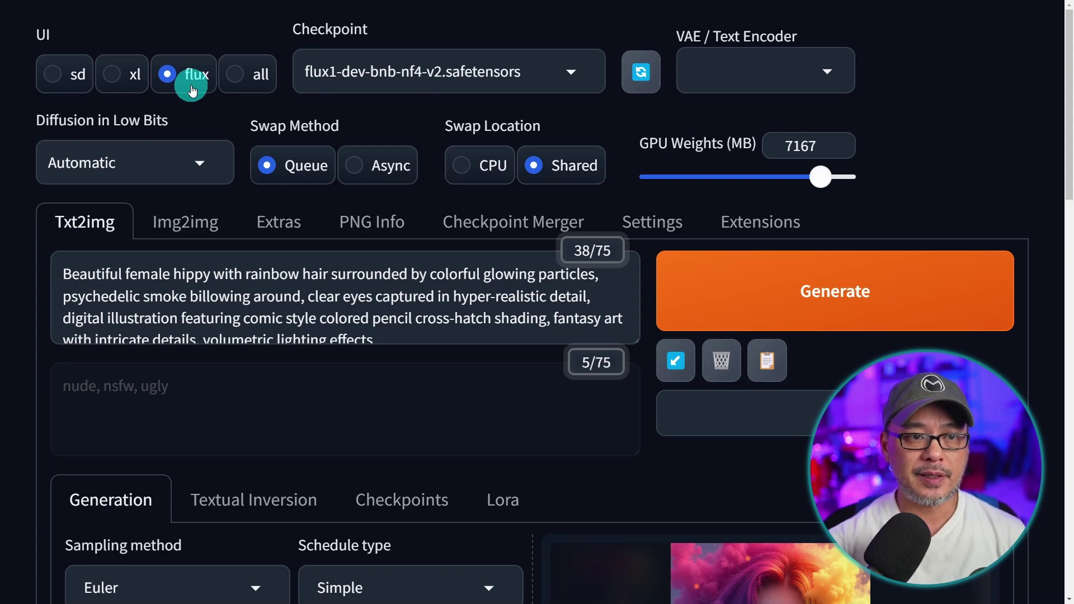
{"action": "left_click", "coordinate": [450, 71]}
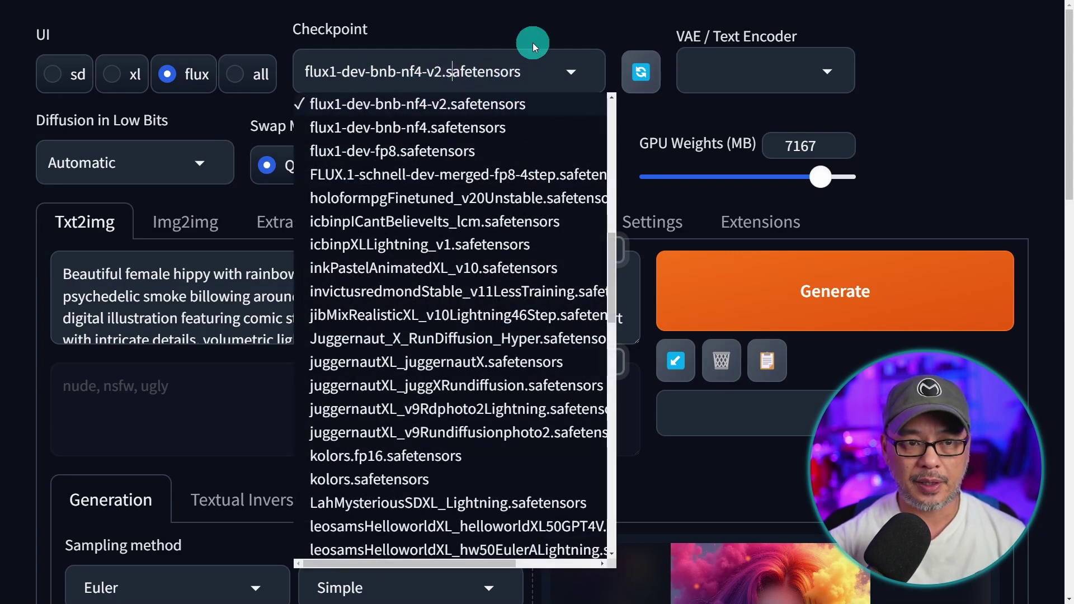
{"action": "left_click", "coordinate": [537, 32]}
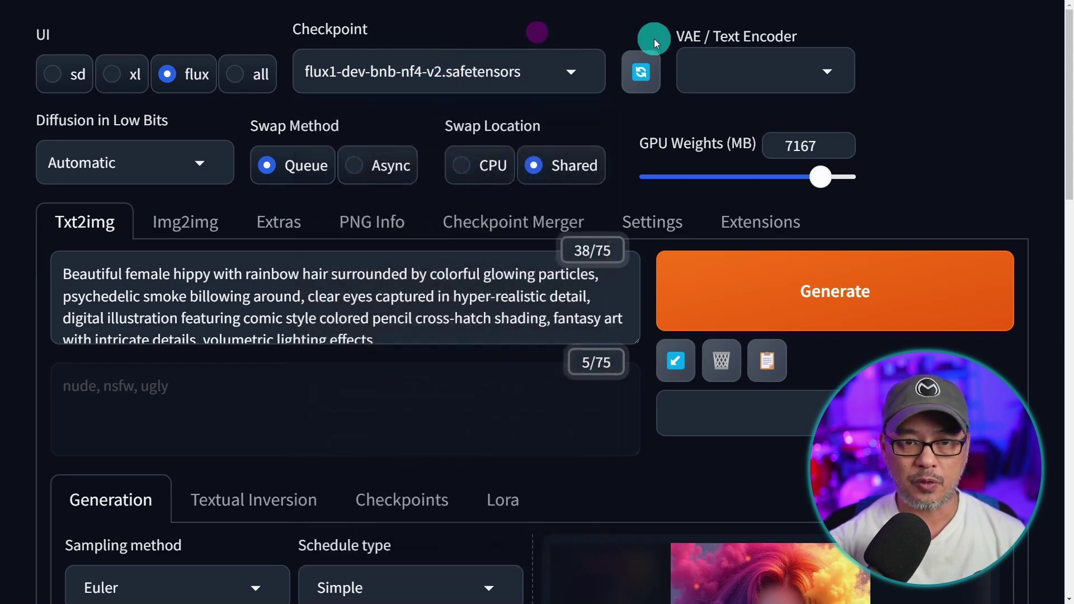
{"action": "left_click", "coordinate": [782, 78]}
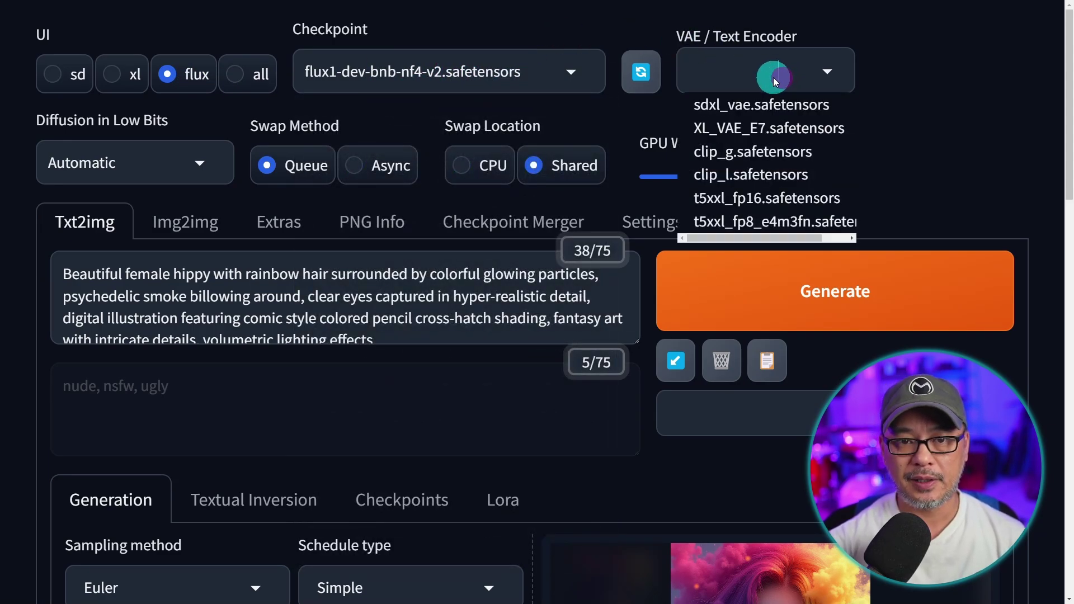
{"action": "left_click", "coordinate": [779, 177]}
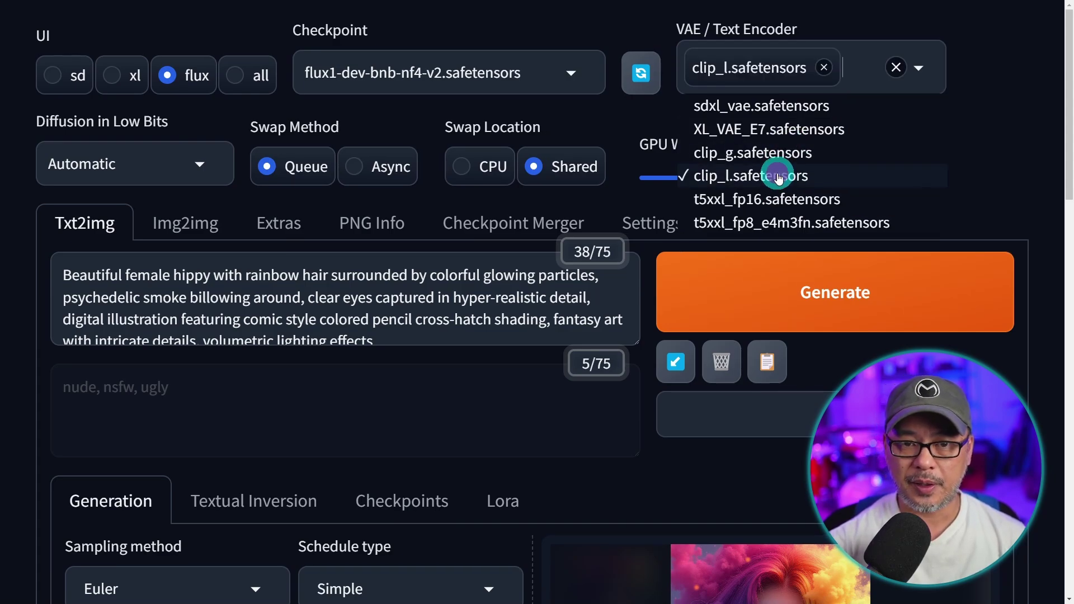
{"action": "left_click", "coordinate": [803, 202]}
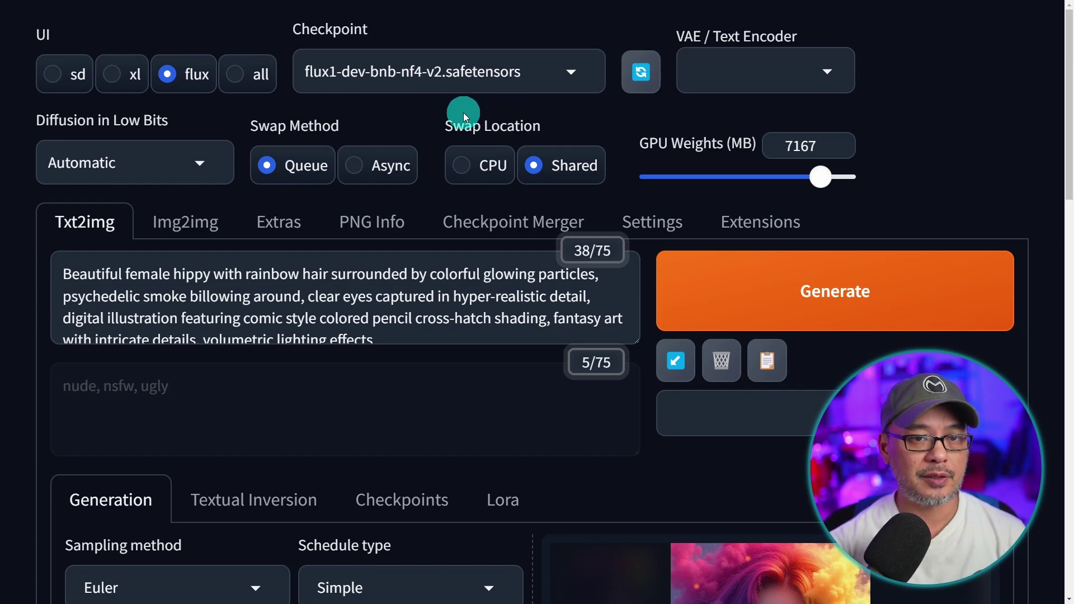
{"action": "left_click", "coordinate": [184, 168]}
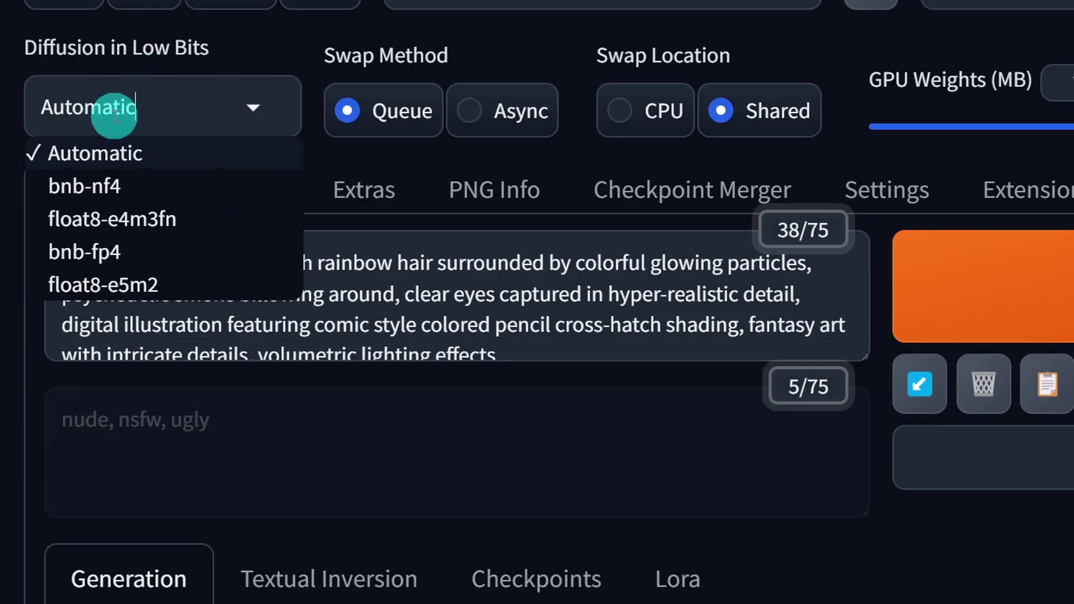
{"action": "left_click", "coordinate": [258, 54]}
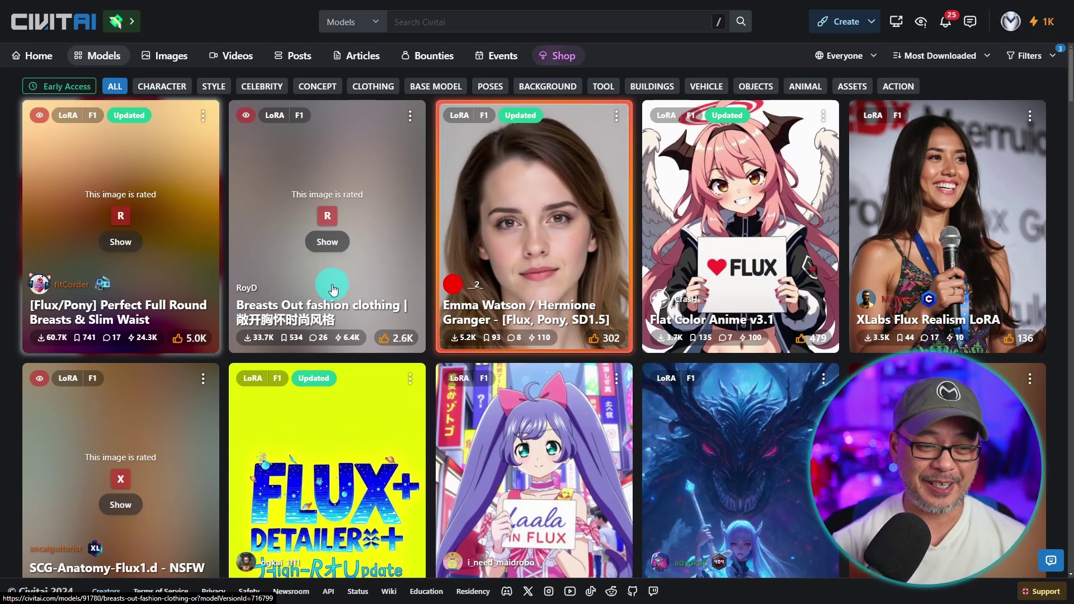
{"action": "scroll", "coordinate": [327, 289], "scroll_direction": "down", "scroll_amount": 7}
{"action": "scroll", "coordinate": [332, 290], "scroll_direction": "down", "scroll_amount": 4}
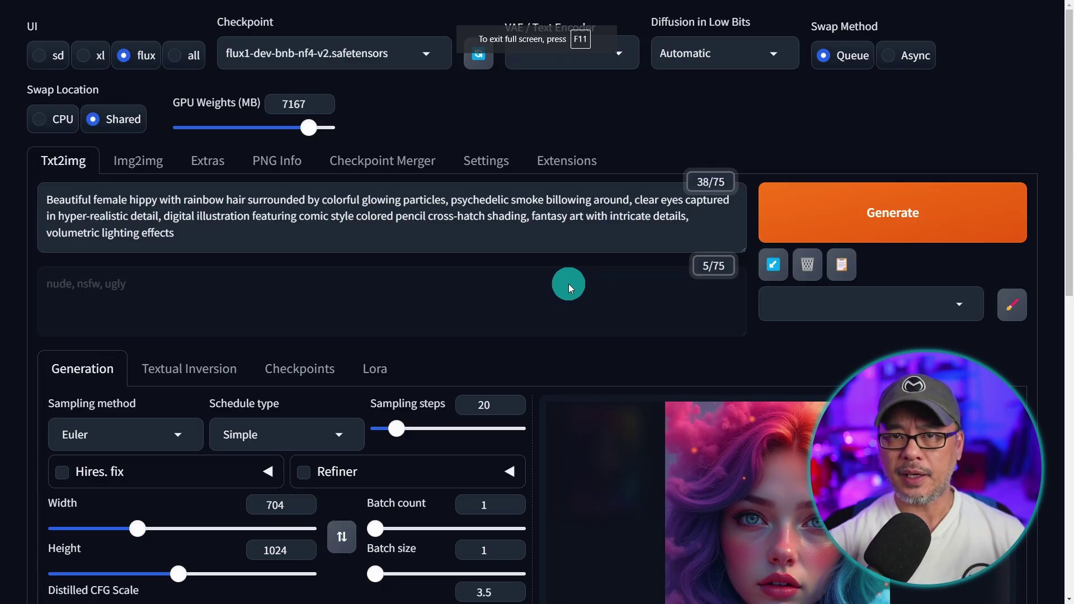
- From the Lora tab, add the fca_style_v3.1 card so the prompt ends with <lora:fca_style:1>
{"action": "scroll", "coordinate": [360, 266], "scroll_direction": "down", "scroll_amount": 2}
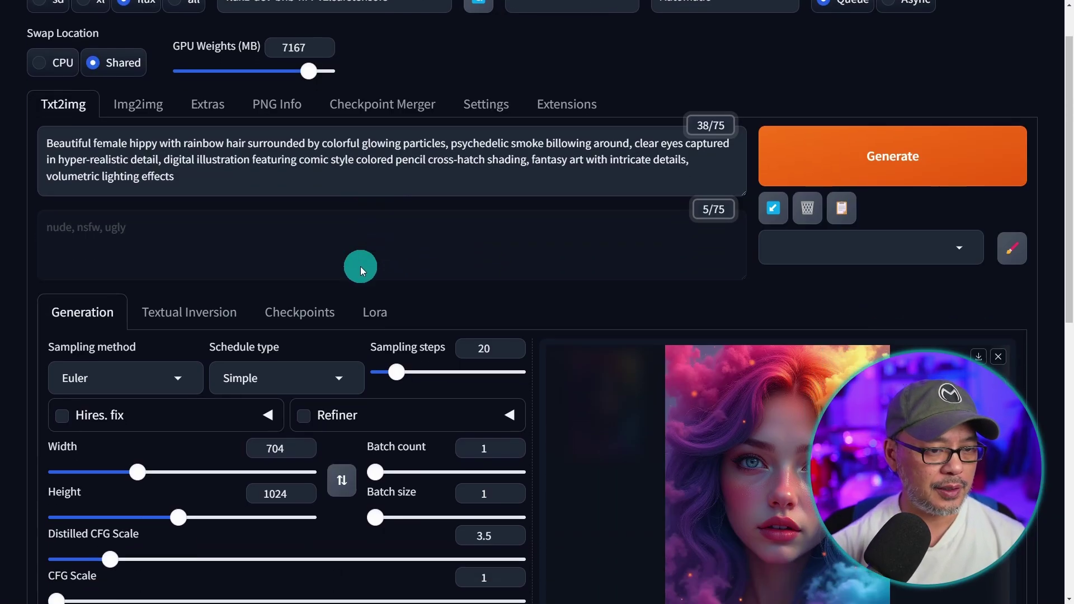
{"action": "left_click", "coordinate": [380, 265]}
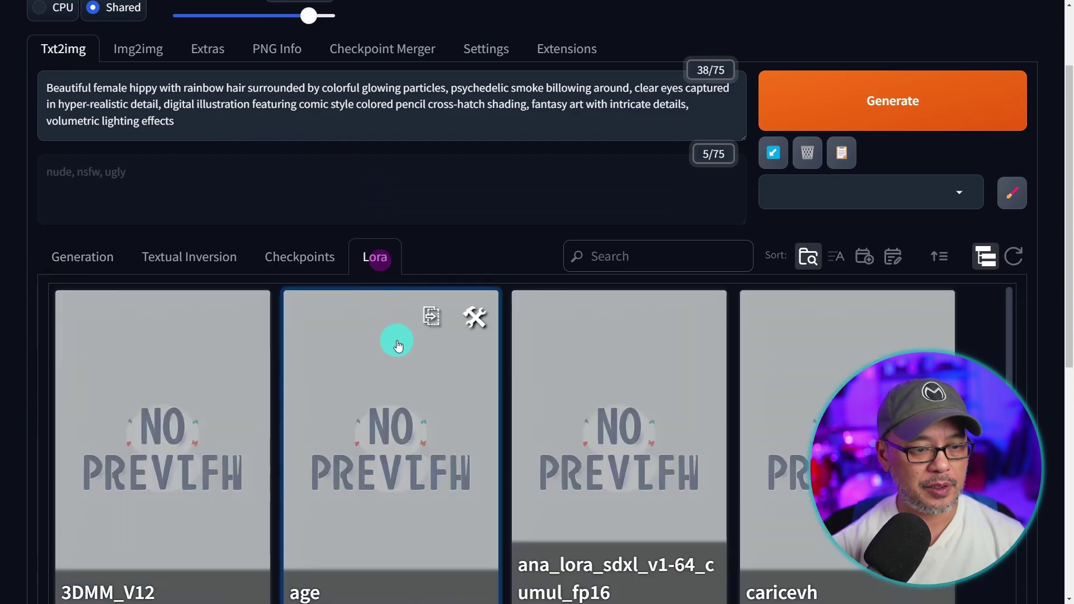
{"action": "scroll", "coordinate": [395, 352], "scroll_direction": "down", "scroll_amount": 5}
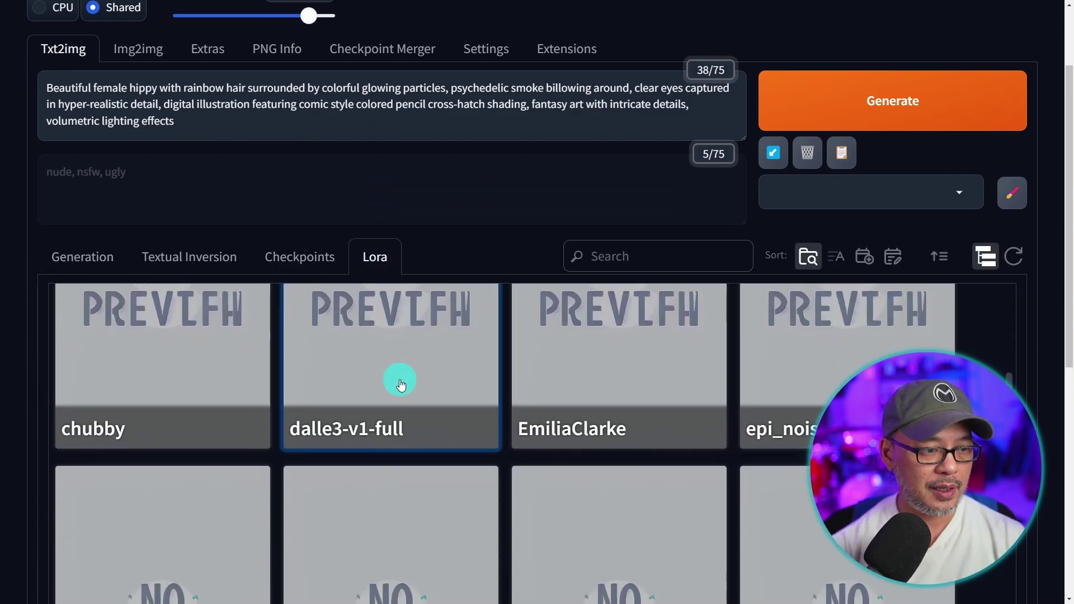
{"action": "scroll", "coordinate": [401, 376], "scroll_direction": "down", "scroll_amount": 3}
{"action": "left_click", "coordinate": [392, 411]}
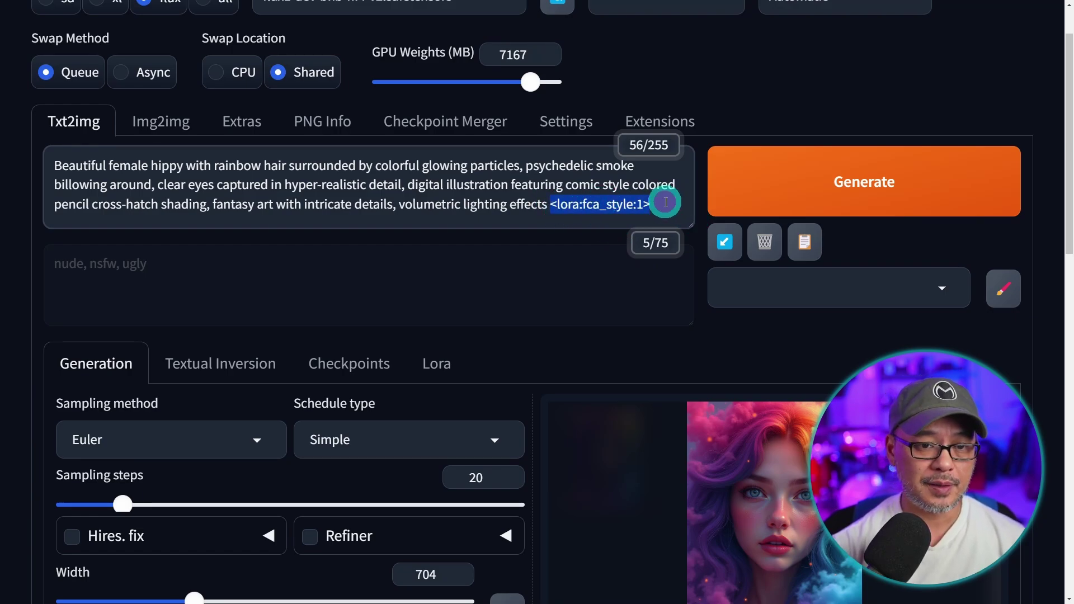
- Place the text cursor inside the LoRA tag beside its weight value
{"action": "left_click", "coordinate": [664, 201]}
{"action": "key", "text": "Left"}
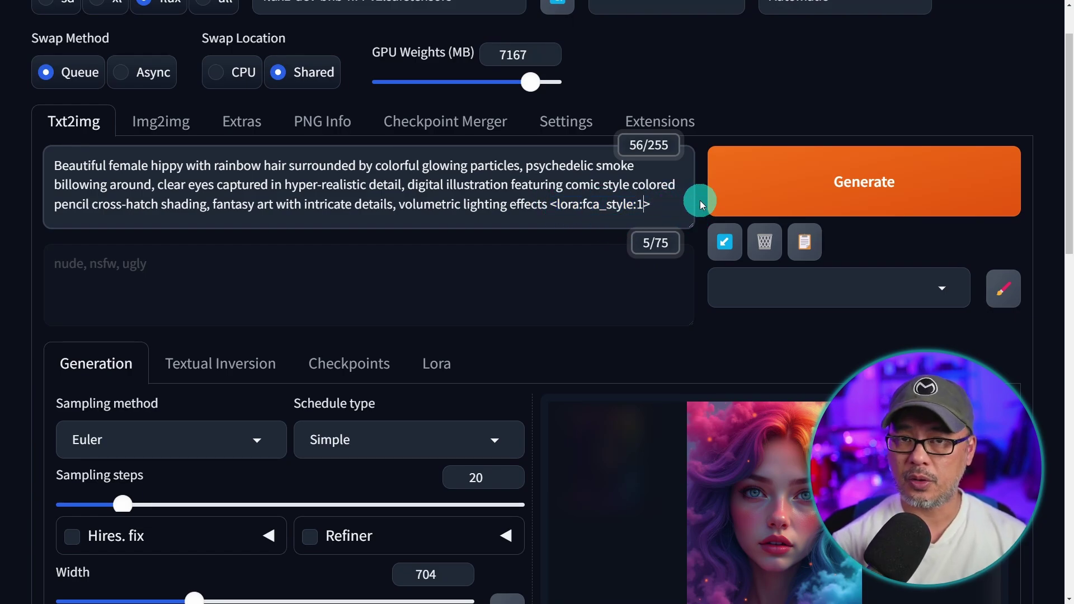
{"action": "scroll", "coordinate": [750, 146], "scroll_direction": "up", "scroll_amount": 1}
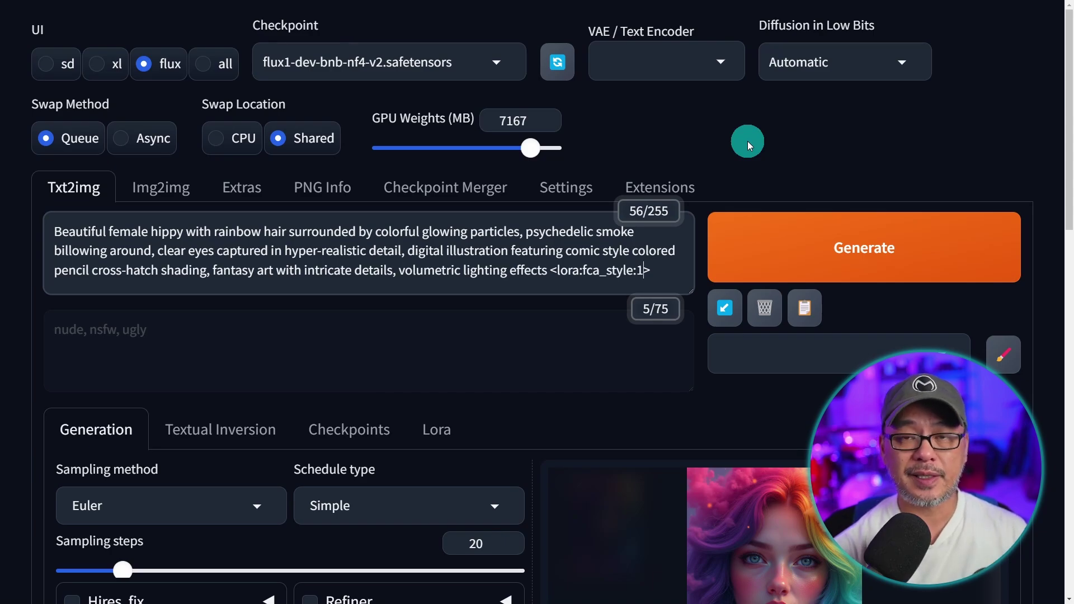